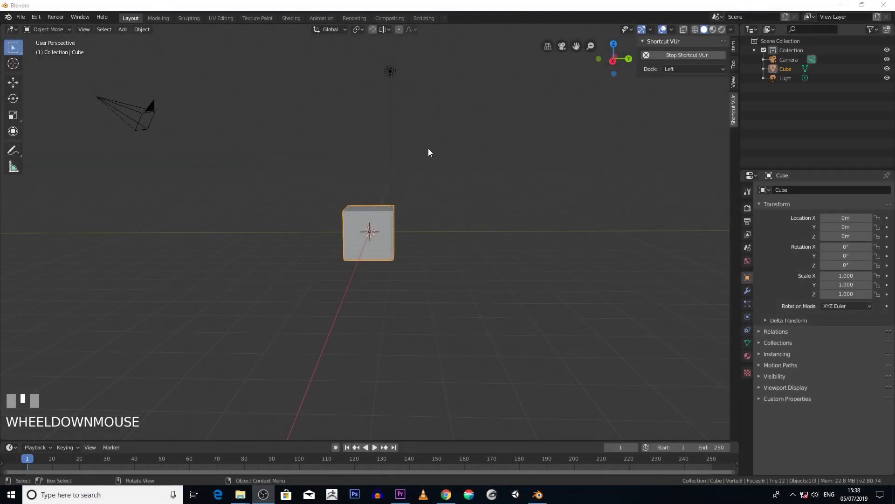
Step: Add a plane mesh and scale it up to 3.572
middle_drag(427, 150, 439, 169)
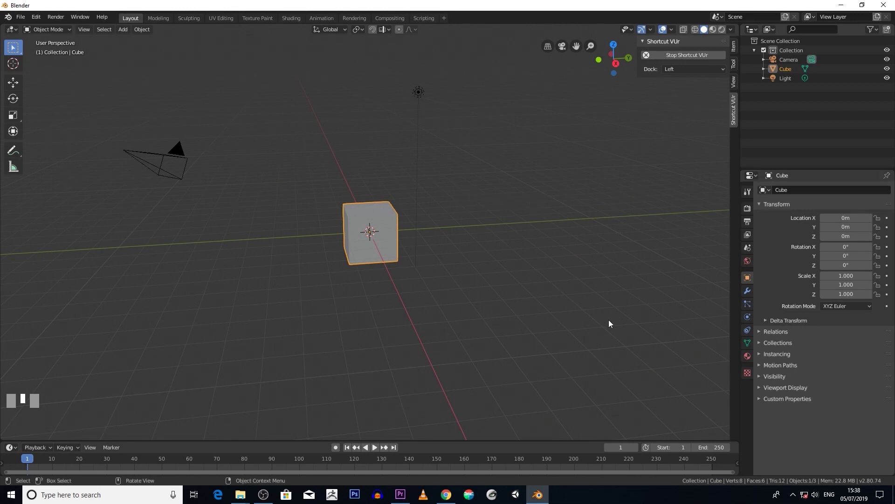
middle_drag(440, 282, 444, 280)
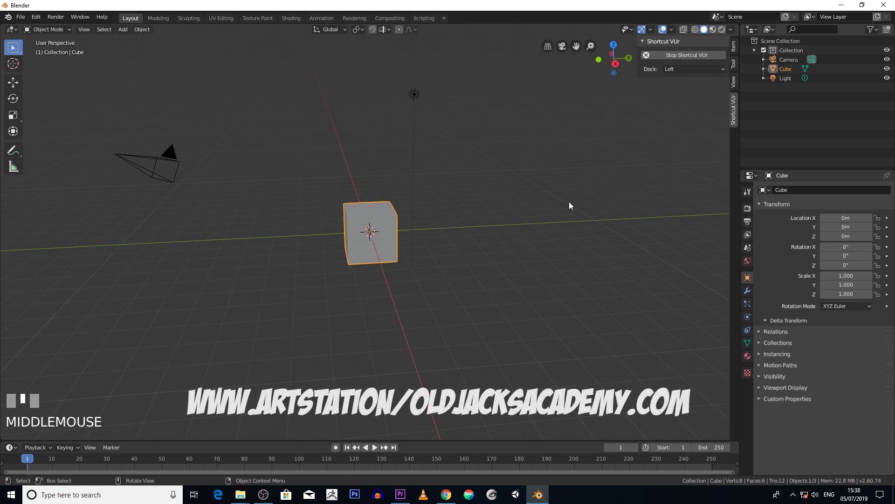
click(121, 29)
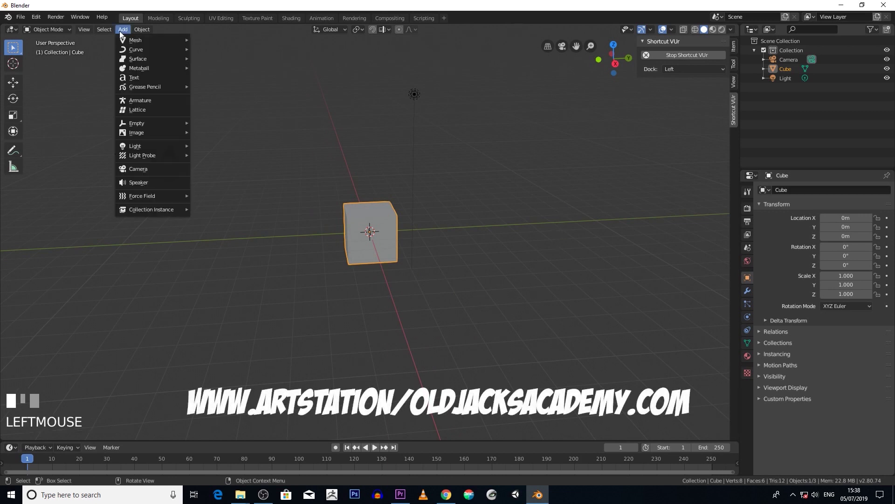
mouse_move(133, 39)
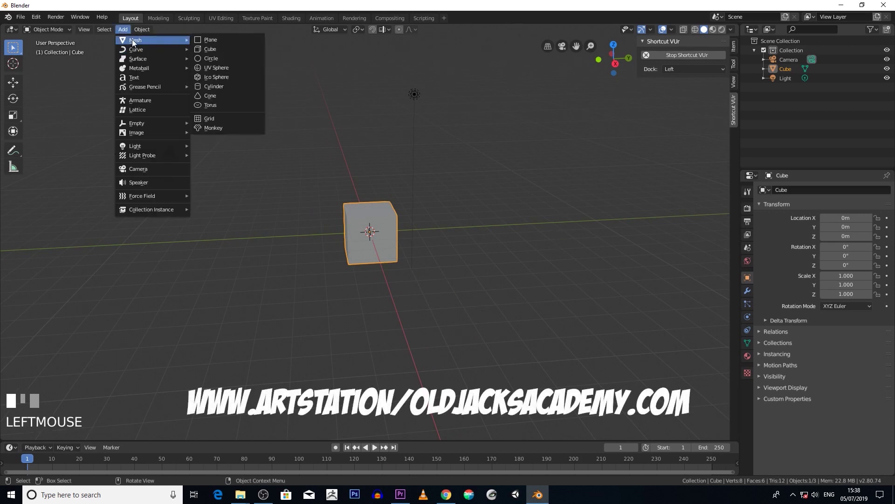
click(216, 40)
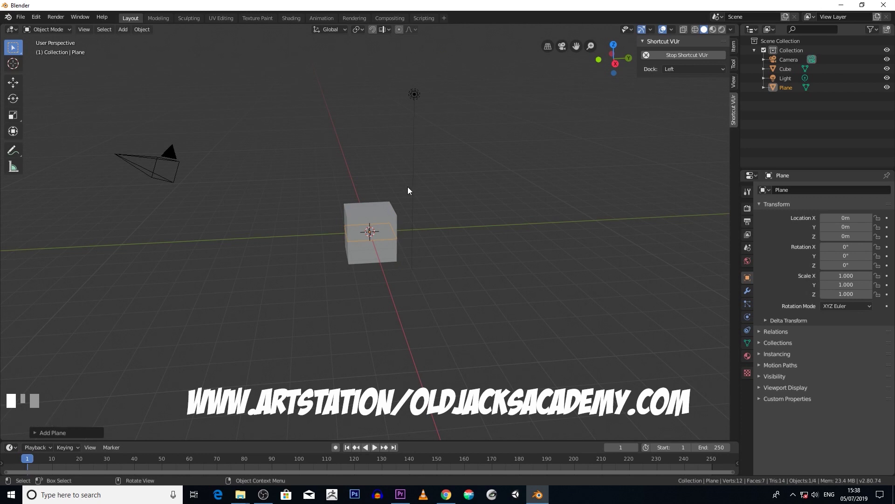
key(s)
click(247, 176)
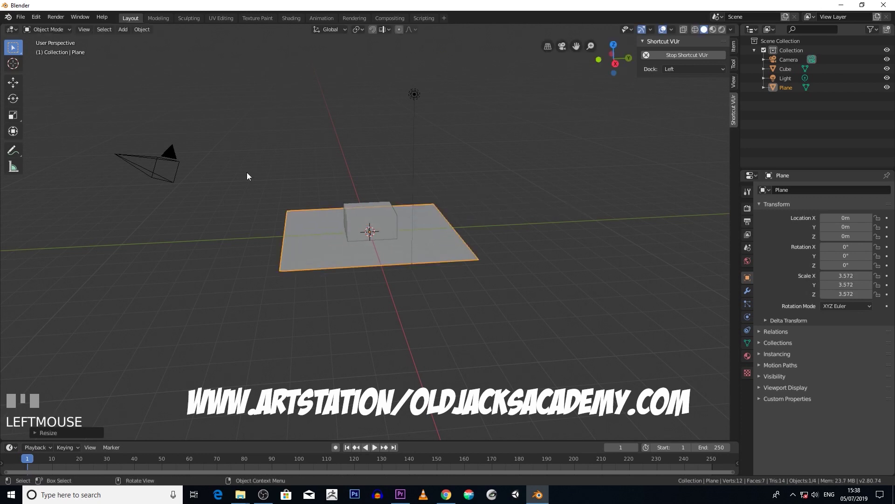
Step: Lower the plane to Z -2.3776 m below the cube and enlarge it to 7.171
click(13, 82)
drag(368, 213, 372, 260)
key(s)
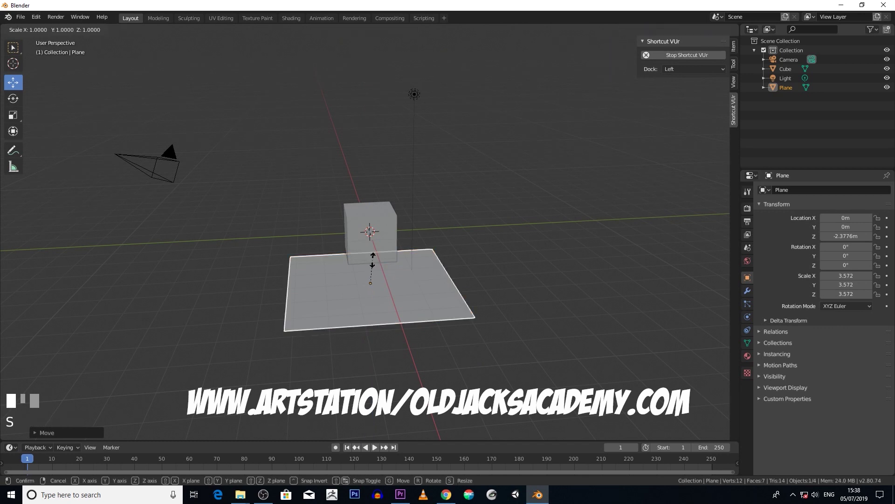
click(415, 272)
middle_drag(416, 273, 494, 291)
Step: Enable Rigid Body physics on the ground plane with Type set to Passive
click(495, 291)
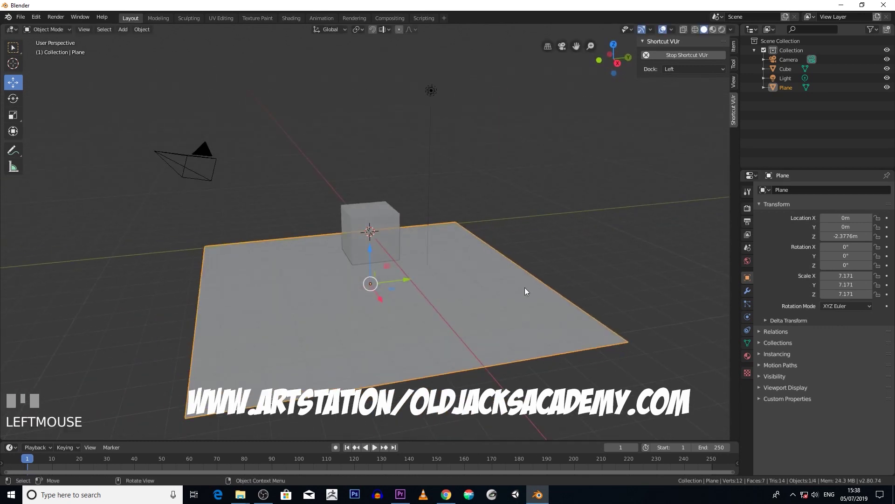
click(747, 317)
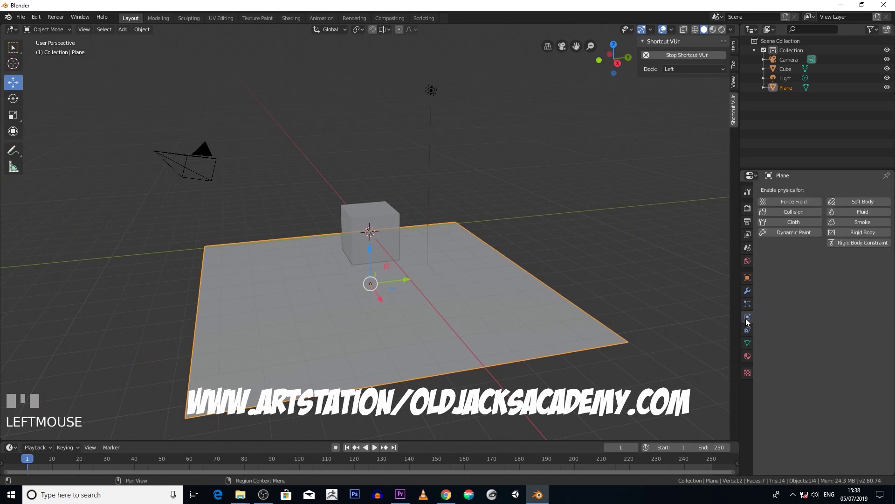
click(846, 234)
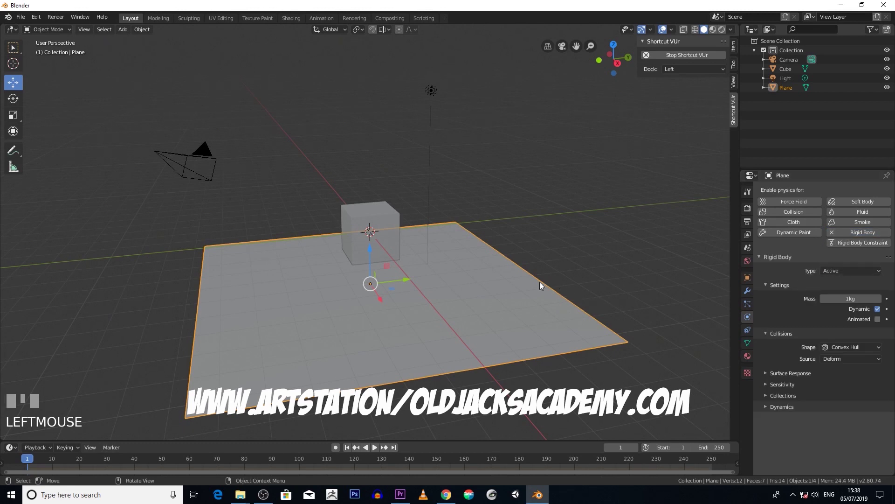
click(858, 274)
click(848, 290)
click(579, 242)
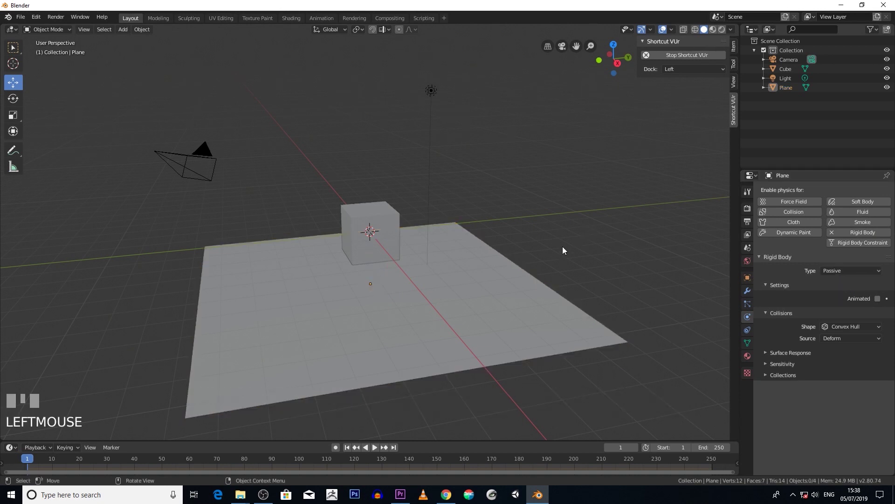
middle_drag(562, 246, 326, 217)
Step: Select the cube and enable an Active Rigid Body on it with 1 kg mass
click(364, 221)
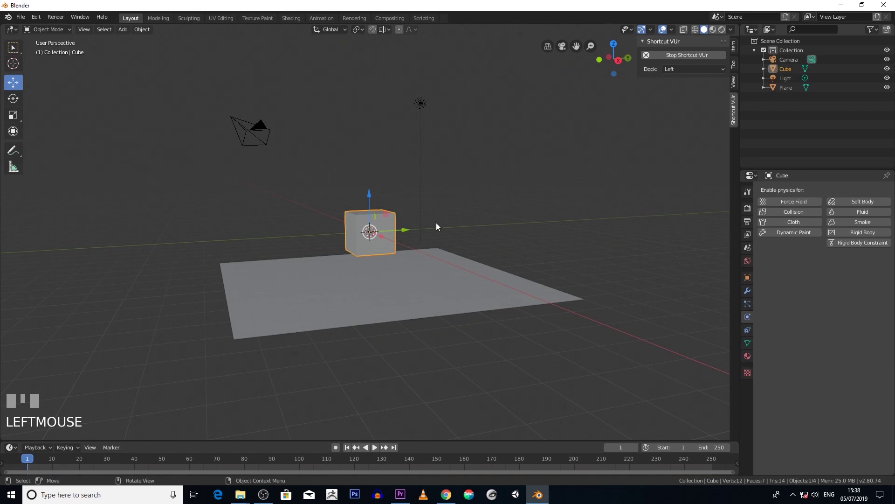
middle_drag(438, 224, 406, 235)
click(877, 233)
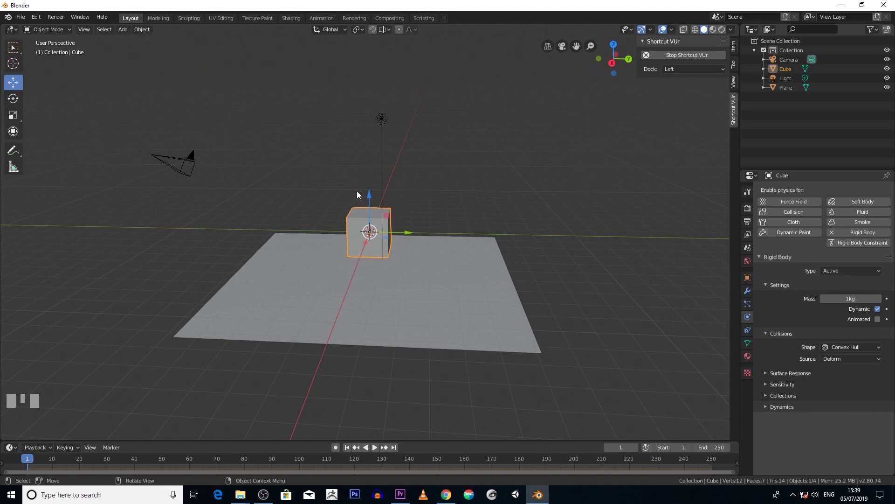
Step: Switch the cube's collision shape from Convex Hull to Box, after briefly trying Mesh
click(861, 350)
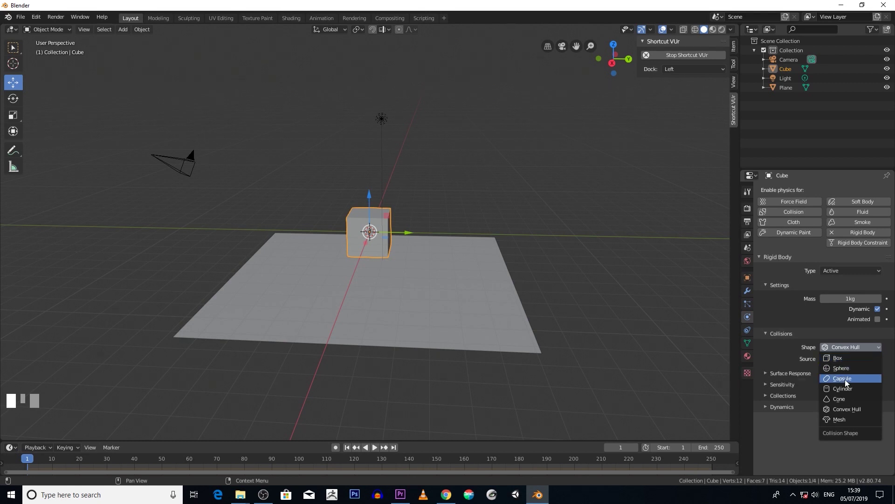
click(831, 409)
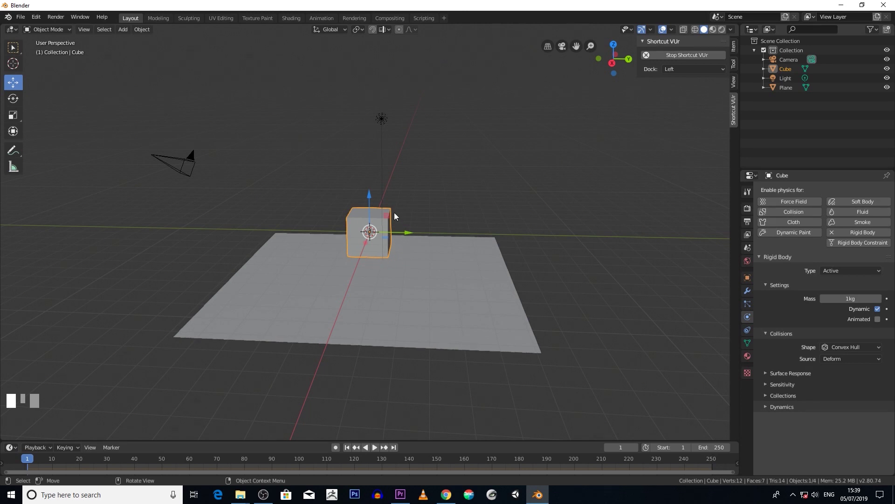
click(854, 347)
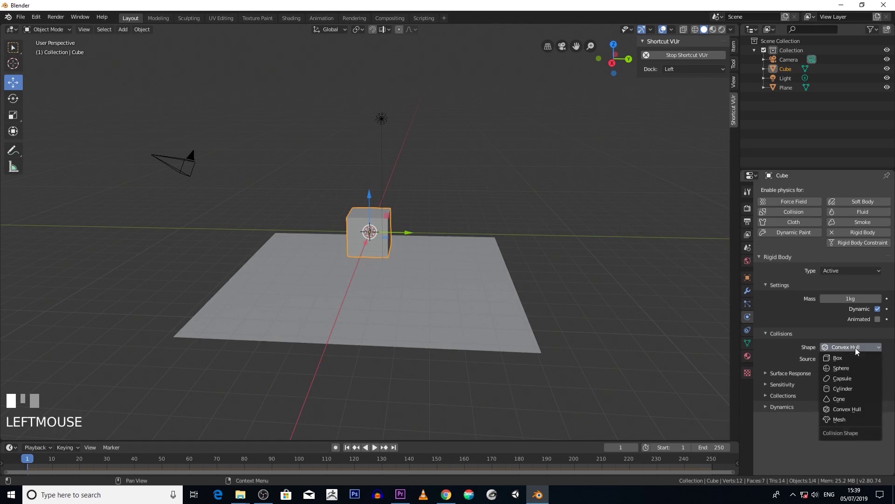
click(854, 419)
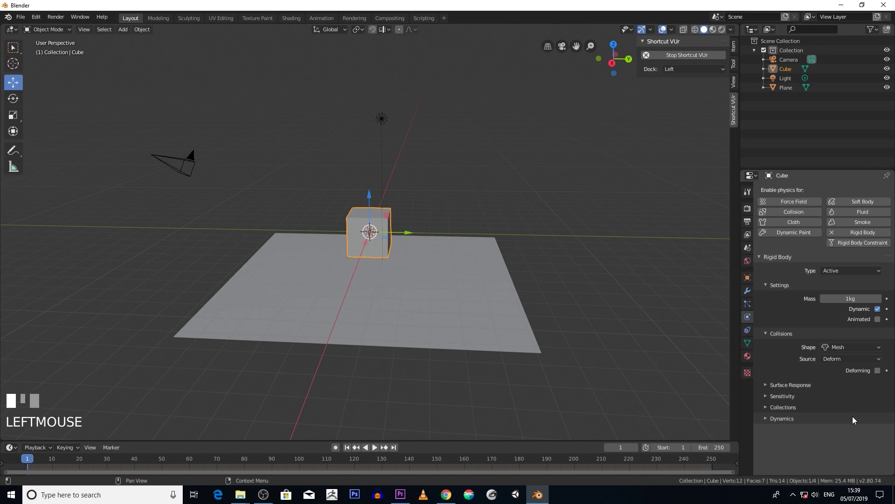
click(866, 346)
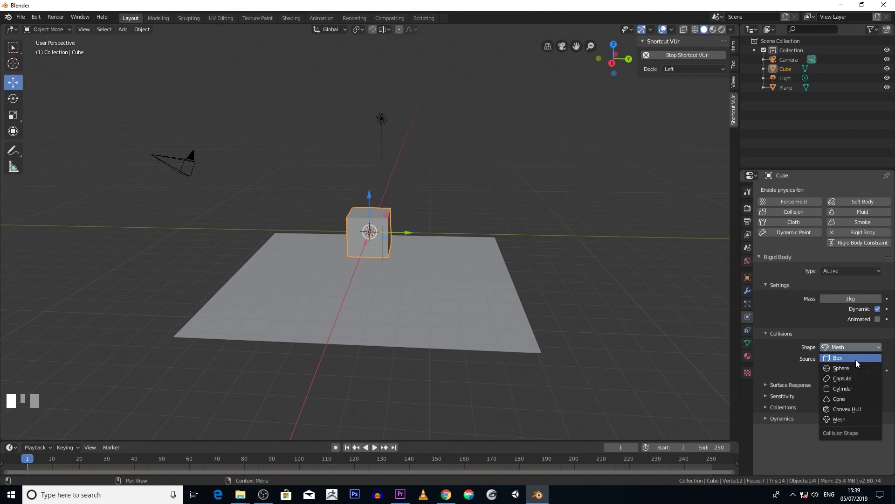
click(855, 358)
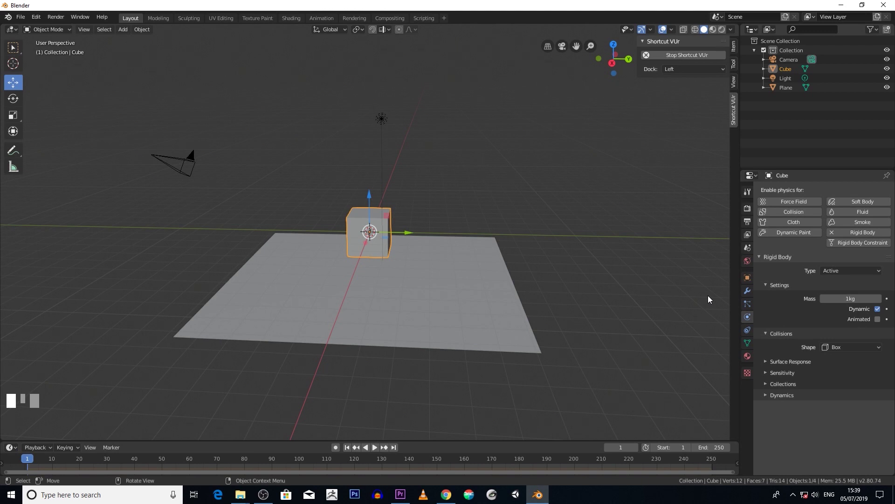
click(864, 346)
click(856, 347)
click(855, 349)
click(868, 351)
click(854, 354)
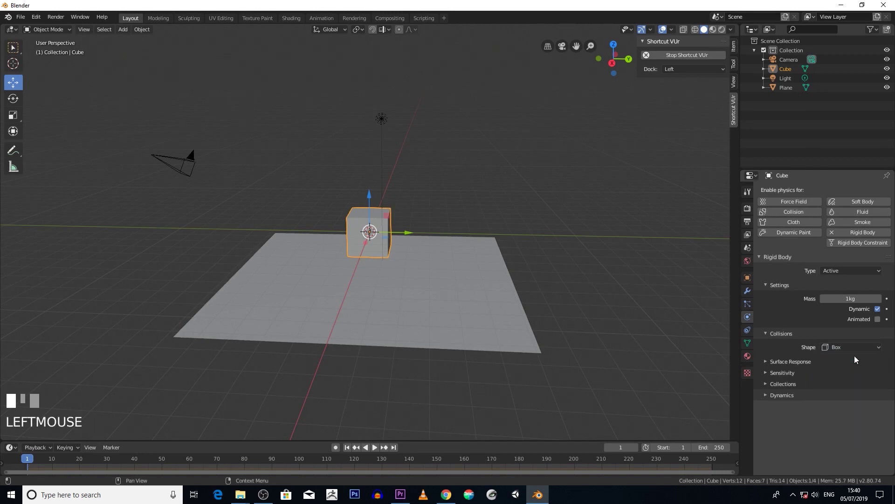
middle_drag(496, 135, 533, 160)
drag(371, 196, 364, 76)
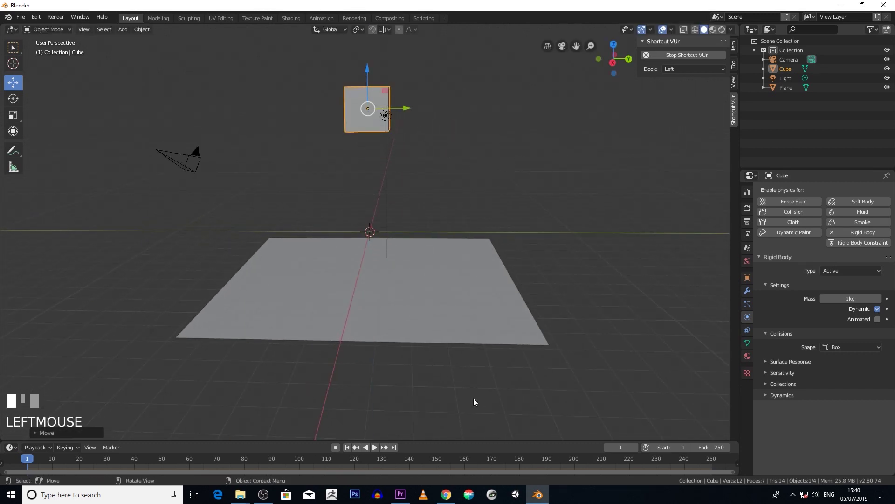
click(377, 448)
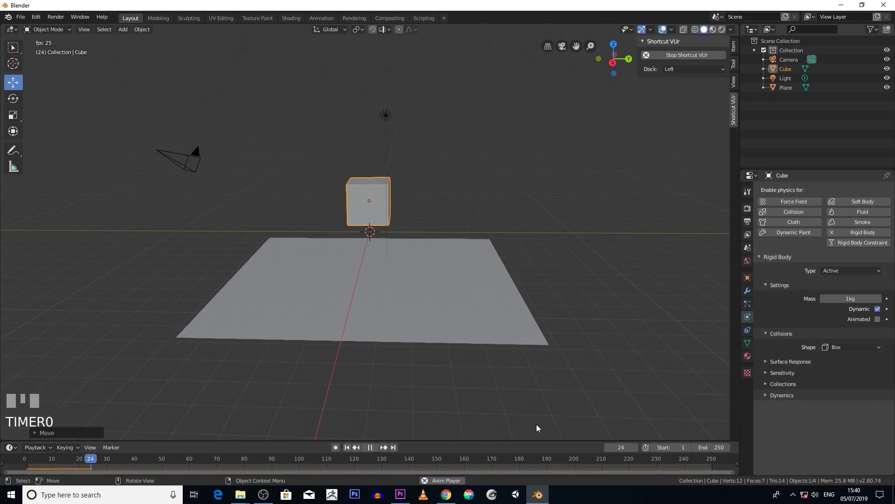
click(371, 448)
middle_drag(435, 290, 413, 299)
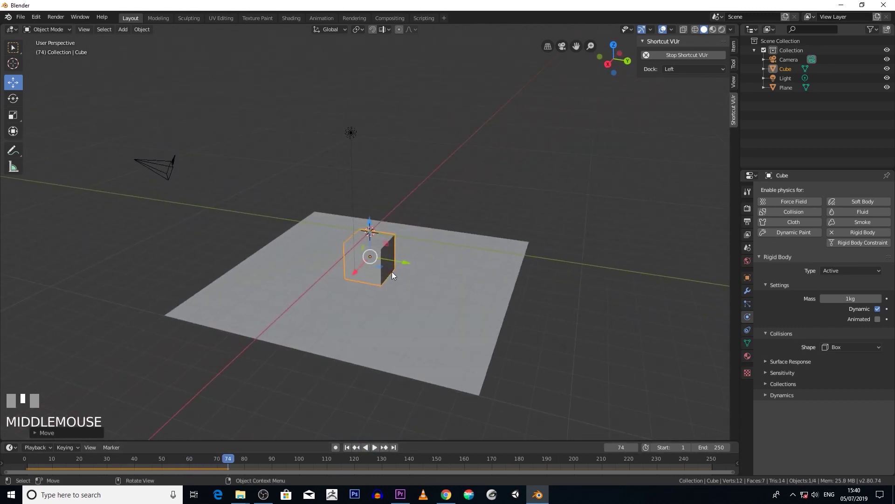
key(space)
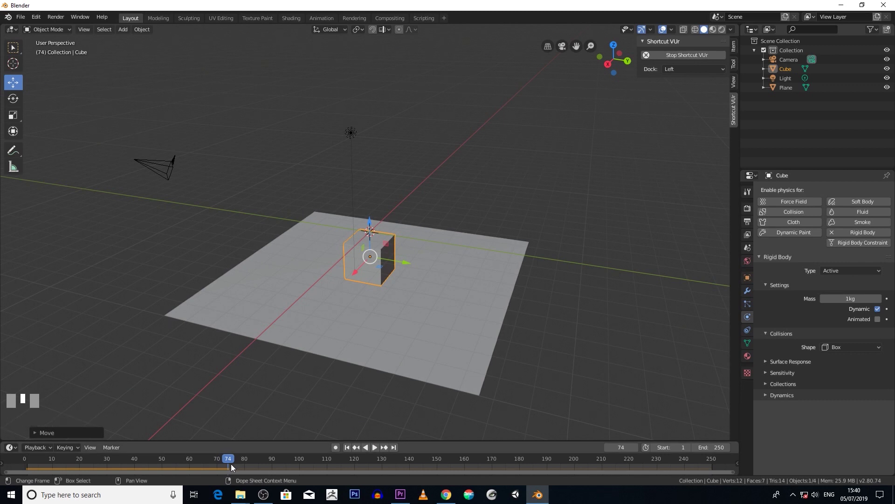
click(129, 455)
drag(130, 455, 19, 433)
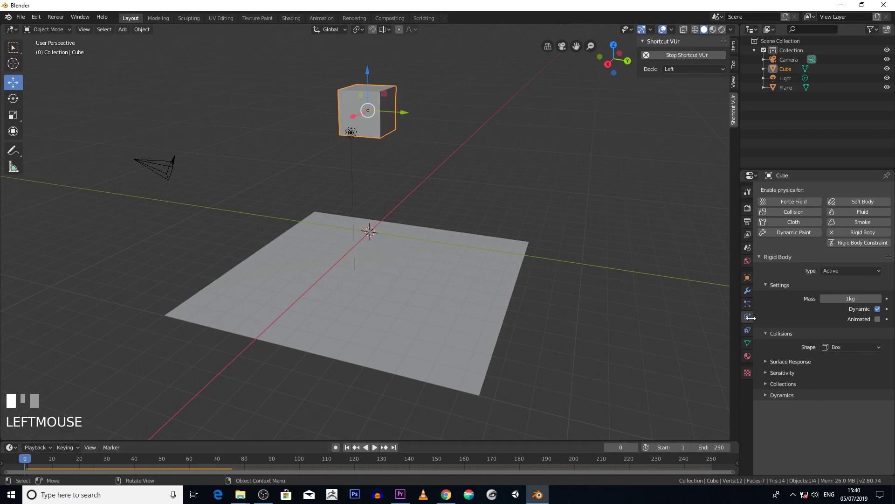
Step: Set the cube to 5.9 kg with 0.694 bounciness and the plane to 0.537 bounciness
drag(841, 298, 877, 299)
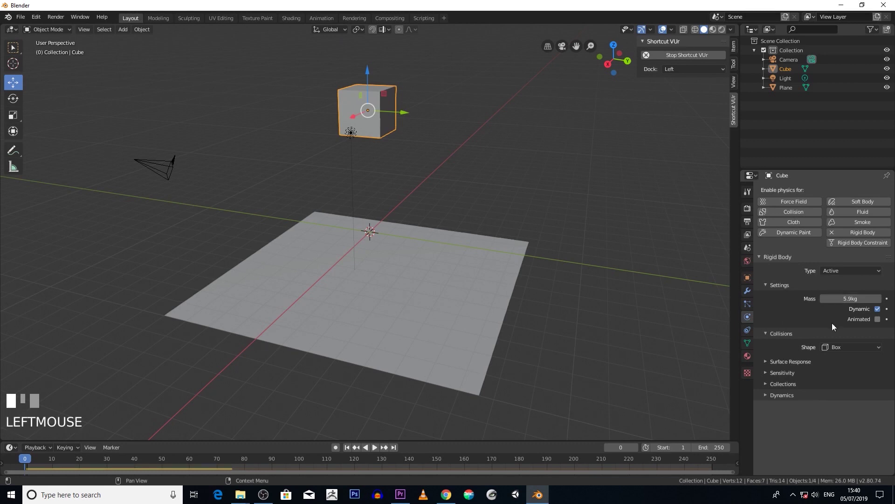
click(765, 361)
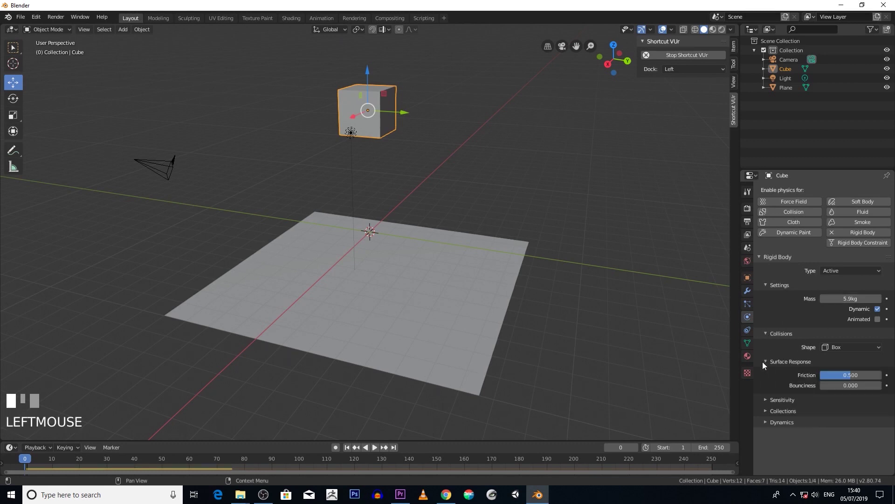
drag(824, 384, 863, 385)
click(490, 322)
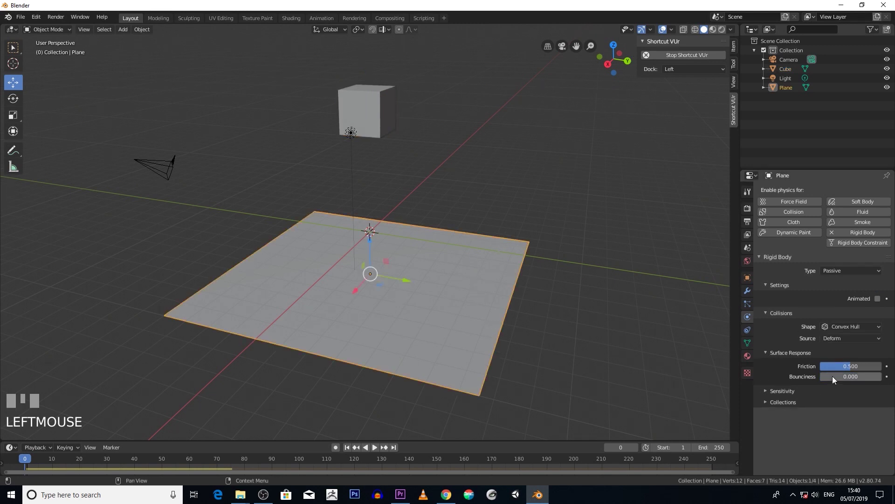
drag(832, 377, 854, 376)
Step: Lift the cube higher above the plane and play the simulation
click(373, 106)
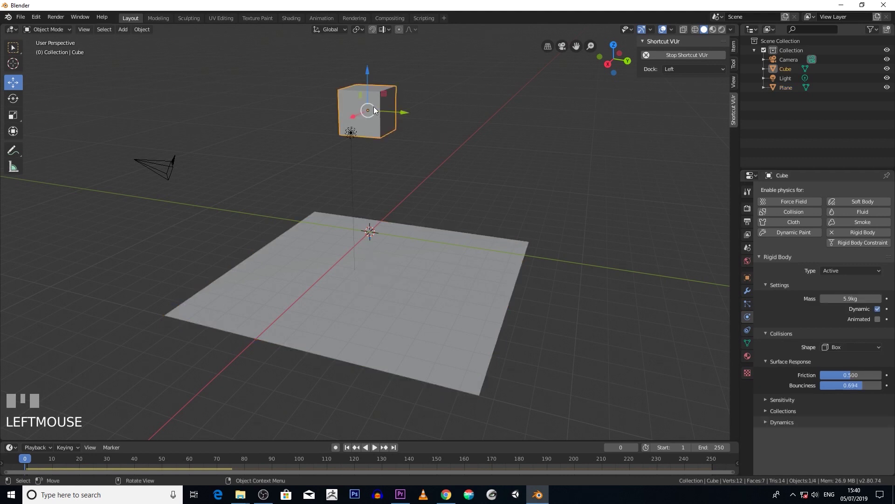
scroll(374, 106, down, 2)
drag(372, 125, 374, 102)
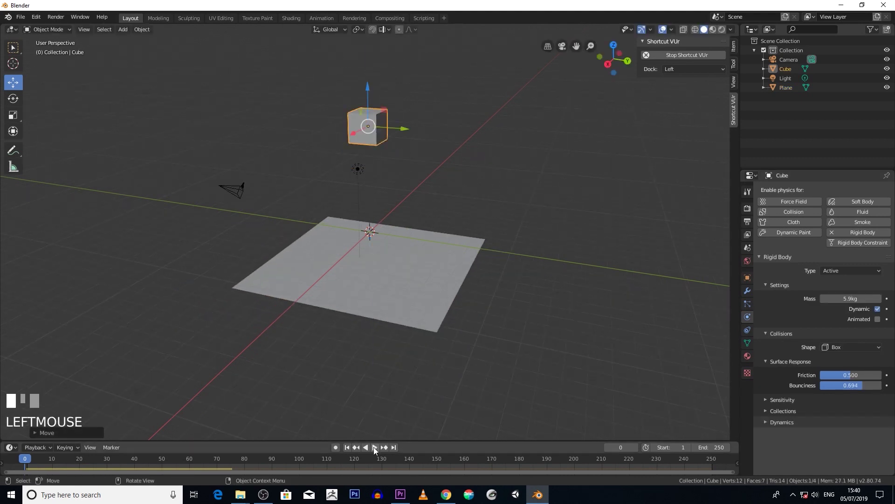
click(374, 447)
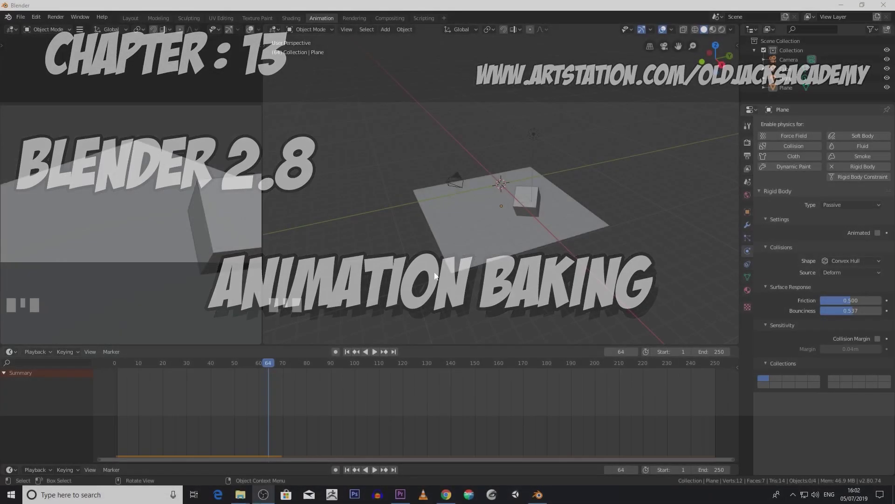
drag(267, 371, 253, 354)
key(Escape)
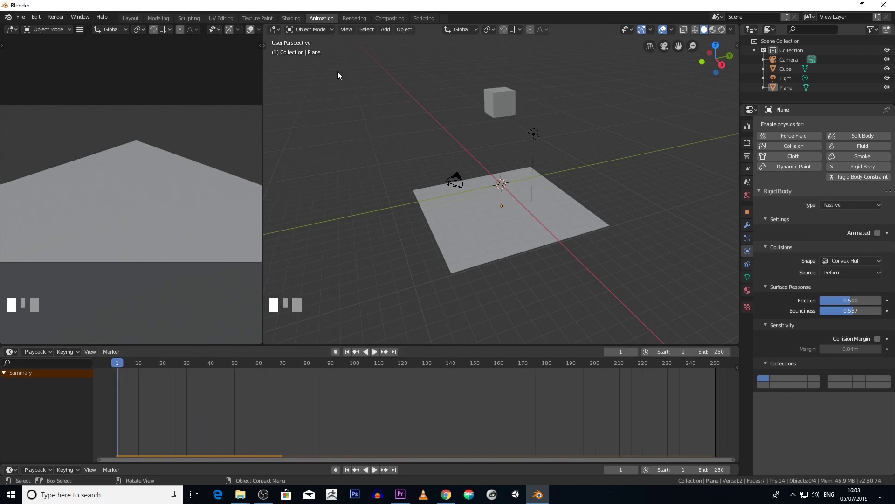
Step: Box-select both the cube and the plane
drag(380, 63, 408, 160)
middle_drag(408, 160, 497, 240)
drag(407, 160, 503, 256)
middle_drag(503, 257, 513, 286)
scroll(512, 286, up, 1)
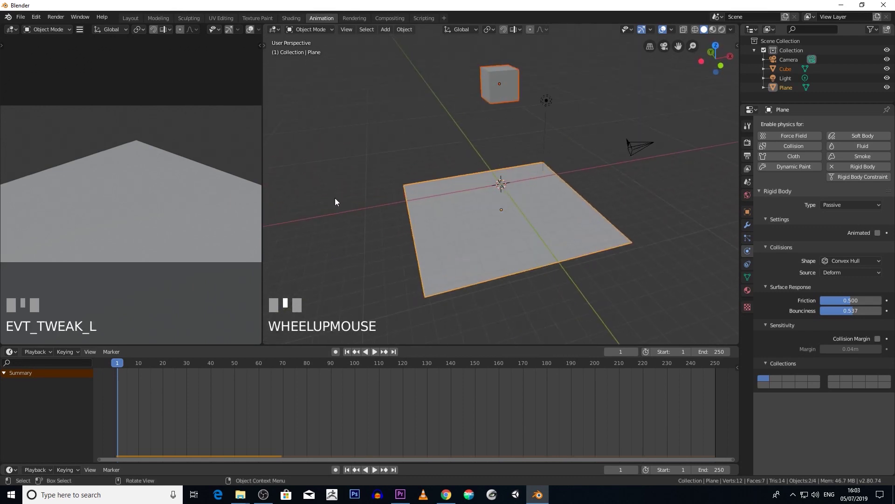
Step: Bake the rigid body simulation to keyframes via Object > Rigid Body, adjusting the end frame
click(403, 31)
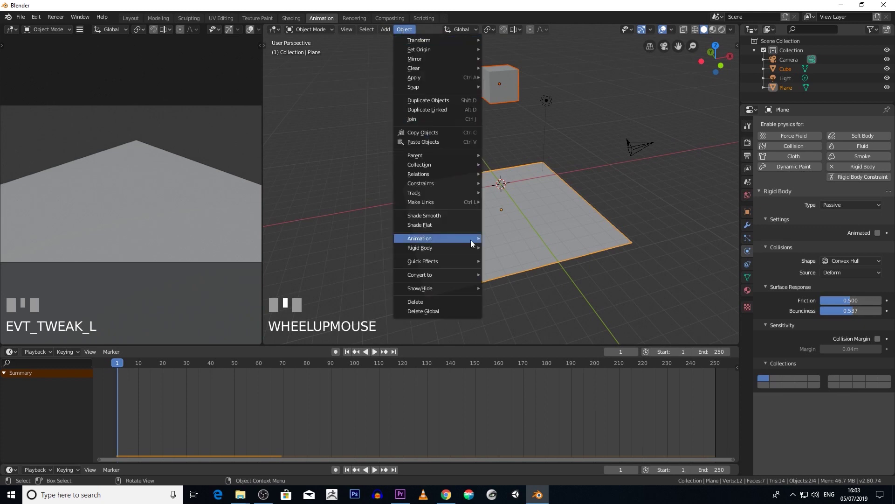
mouse_move(473, 248)
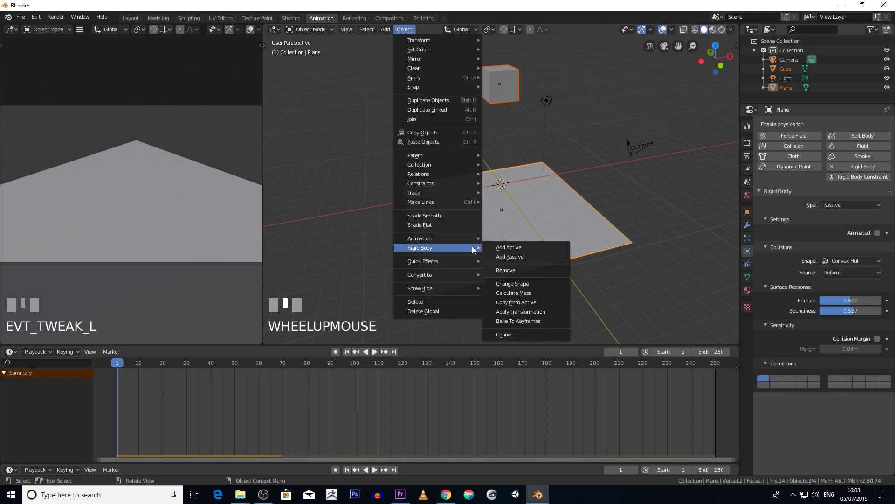
click(536, 322)
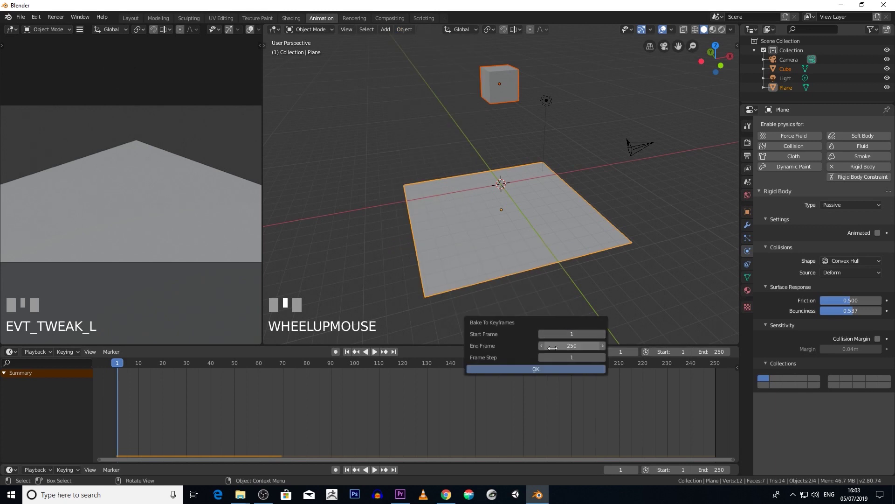
click(581, 346)
click(563, 369)
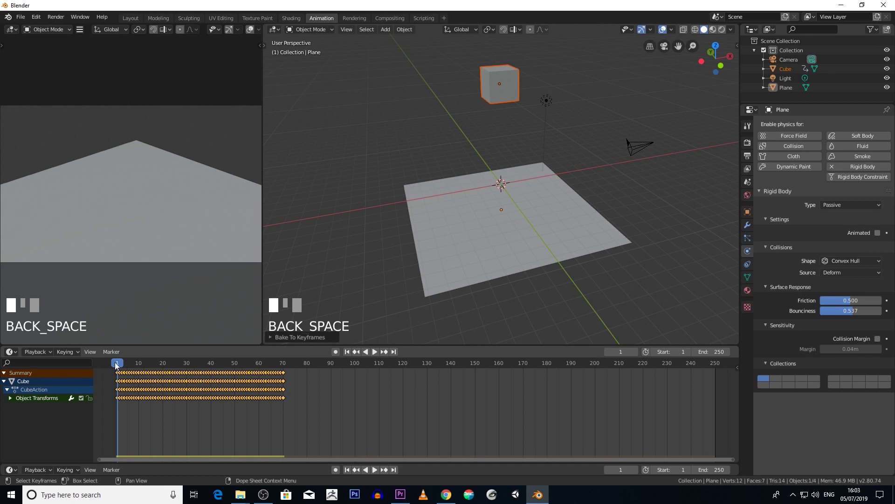
drag(118, 366, 162, 397)
Step: Select the baked keyframes at frames 56–70 and move them 26 frames later, to about 83–97
drag(320, 413, 249, 371)
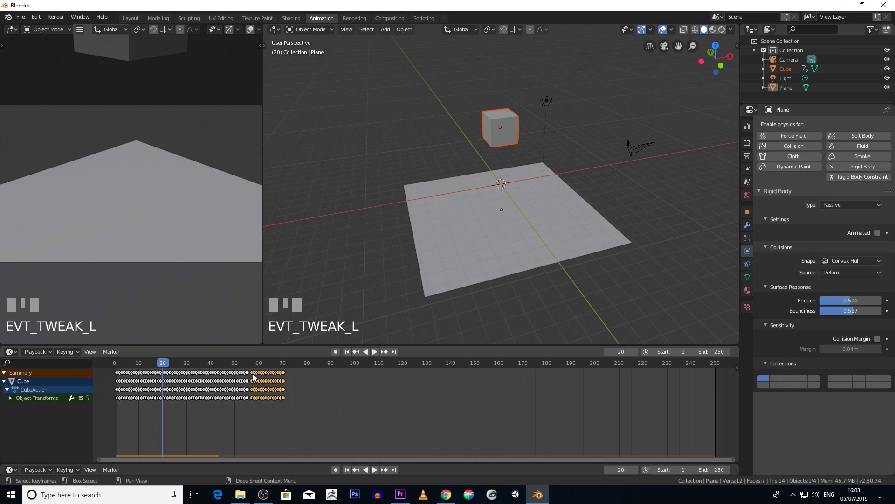
click(300, 406)
drag(300, 406, 250, 375)
key(g)
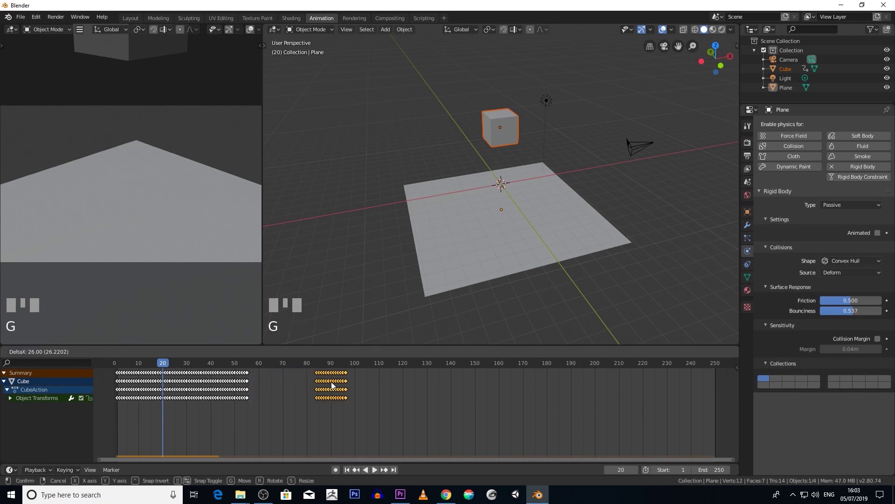
click(331, 386)
mouse_move(167, 367)
mouse_down()
mouse_move(124, 366)
mouse_move(280, 364)
mouse_move(362, 351)
mouse_move(241, 373)
mouse_move(364, 373)
mouse_move(120, 373)
mouse_move(174, 373)
mouse_up()
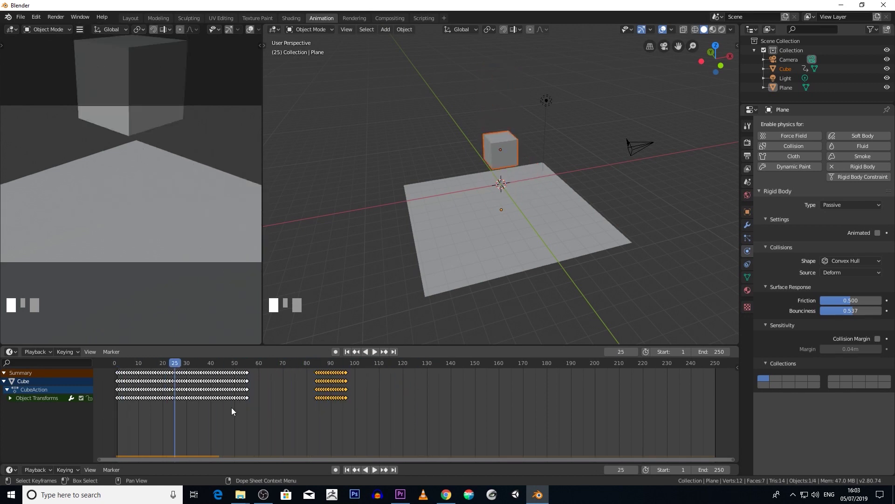